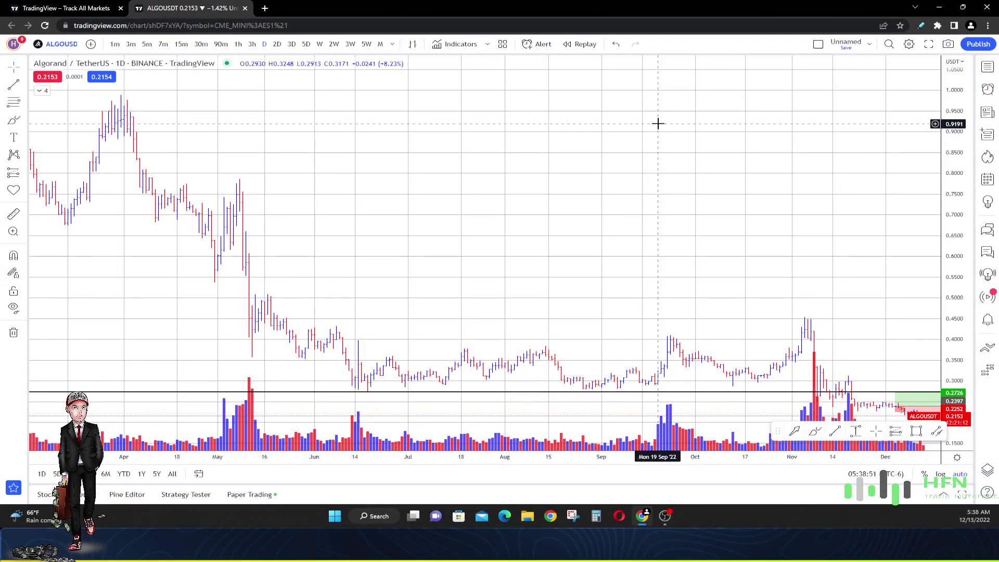
Pan and zoom the ALGOUSD daily chart to show late October through February bars.
{"action": "scroll", "coordinate": [729, 179], "scroll_direction": "right", "scroll_amount": 5}
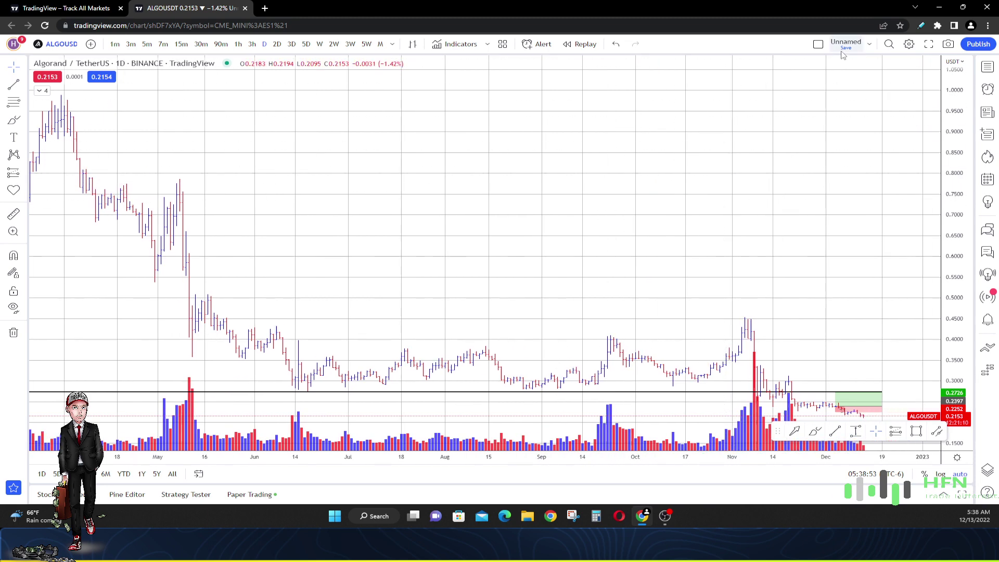
{"action": "scroll", "coordinate": [853, 166], "scroll_direction": "right", "scroll_amount": 15}
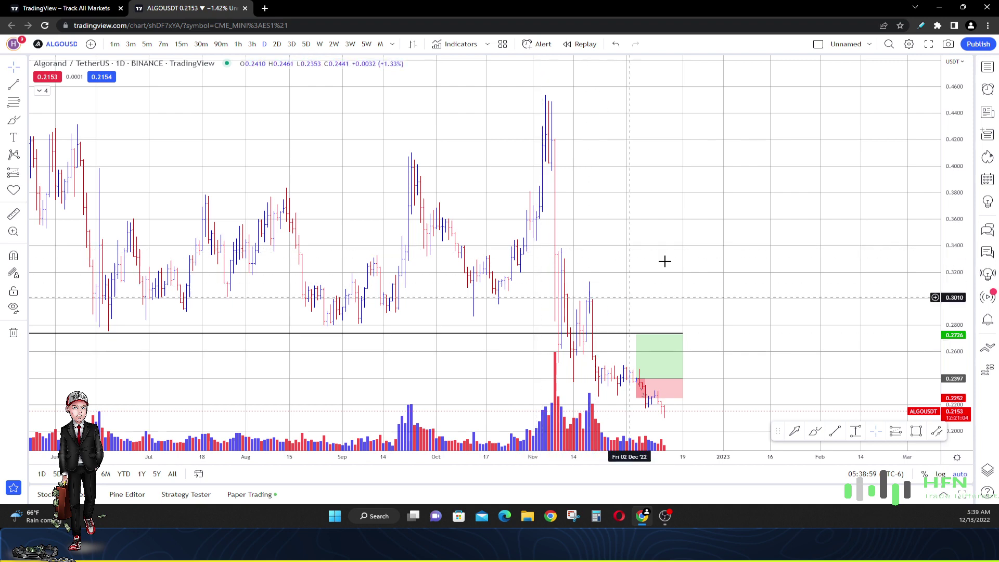
{"action": "scroll", "coordinate": [717, 234], "scroll_direction": "up", "scroll_amount": 3}
{"action": "scroll", "coordinate": [602, 255], "scroll_direction": "up", "scroll_amount": 2}
{"action": "left_click_drag", "start_coordinate": [602, 254], "coordinate": [675, 257]}
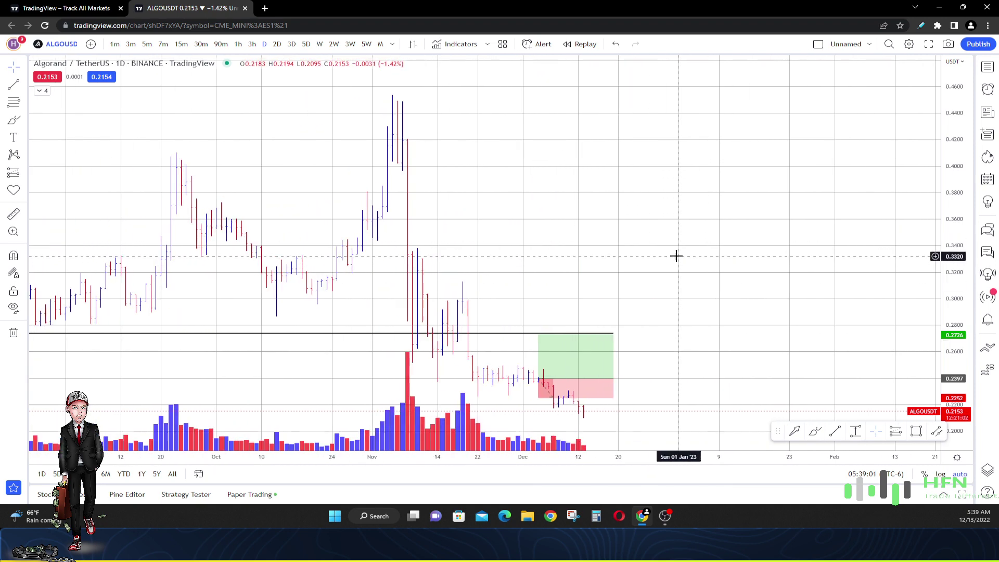
{"action": "scroll", "coordinate": [655, 272], "scroll_direction": "up", "scroll_amount": 3}
Select the position drawing to check its stop and target levels, then deselect it.
{"action": "left_click", "coordinate": [356, 388]}
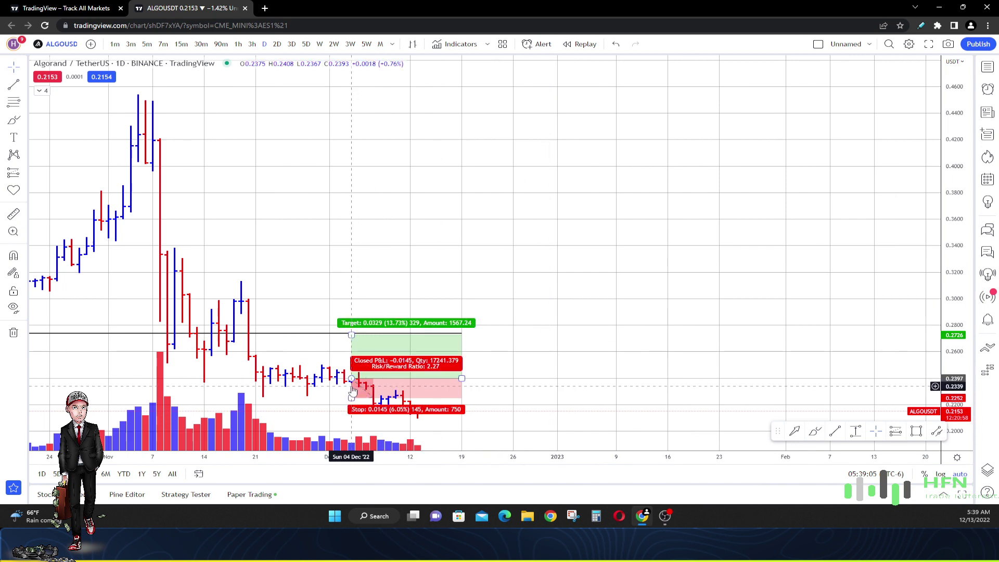
{"action": "left_click", "coordinate": [601, 308]}
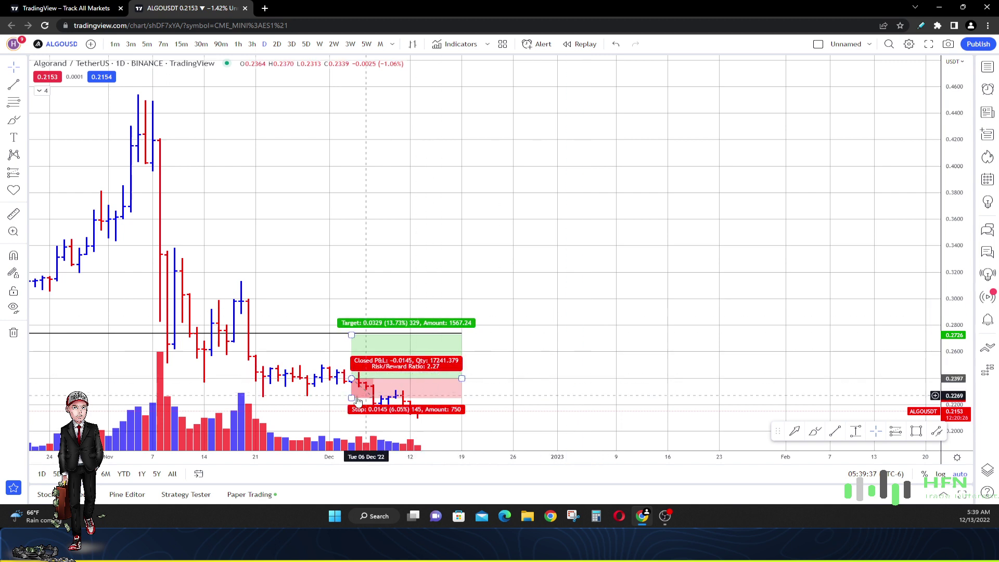
Drag the position's stop slightly lower, then delete the position drawing.
{"action": "left_click_drag", "start_coordinate": [346, 398], "coordinate": [352, 410]}
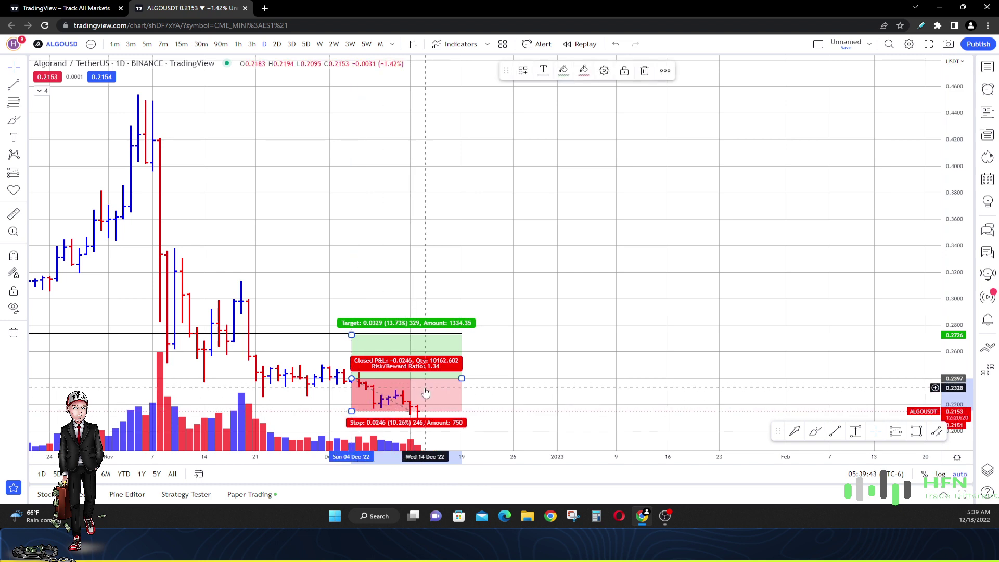
{"action": "key", "text": "Delete"}
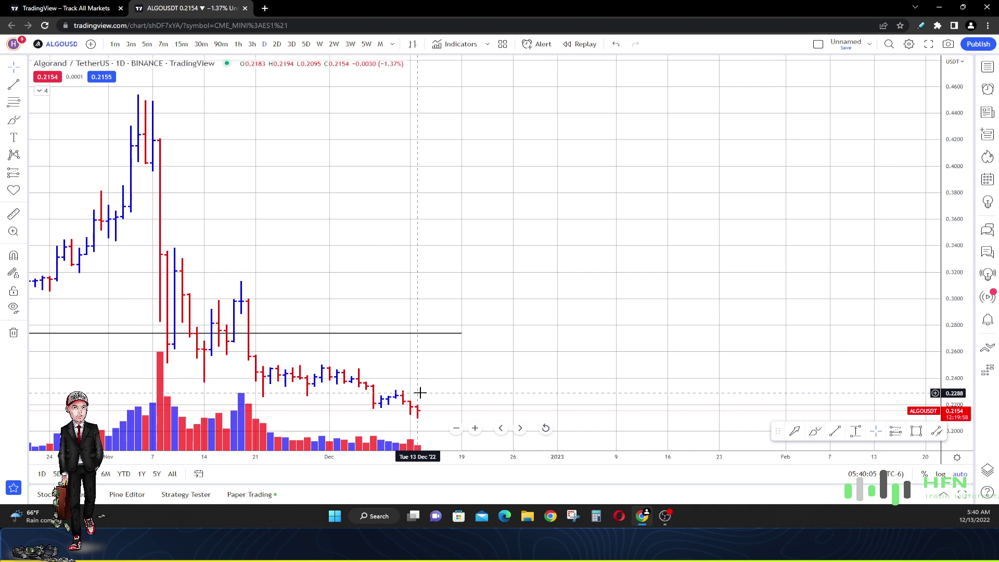
Zoom out to earlier history and switch to 5D bars showing 2019–2021.
{"action": "scroll", "coordinate": [427, 391], "scroll_direction": "down", "scroll_amount": 6}
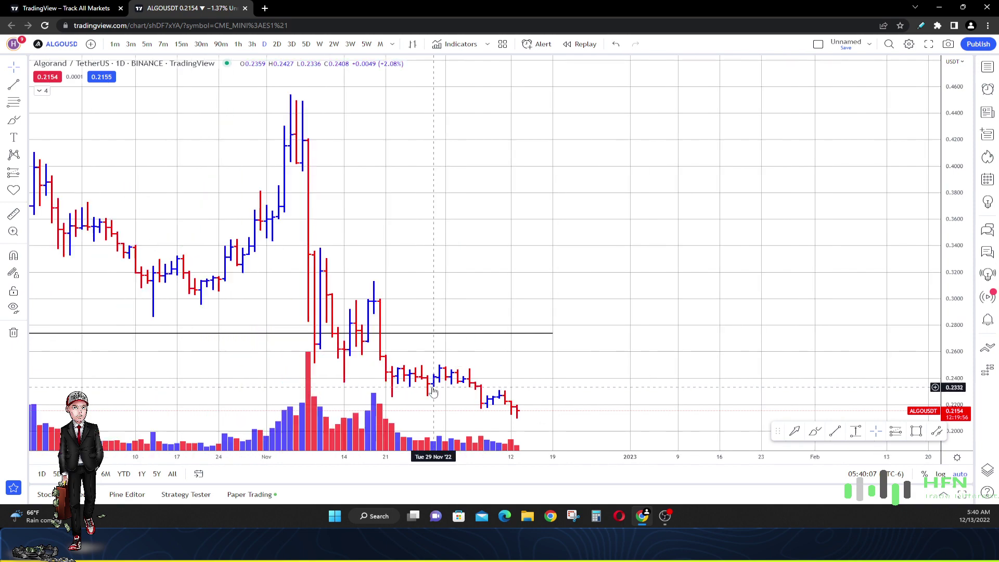
{"action": "scroll", "coordinate": [435, 385], "scroll_direction": "down", "scroll_amount": 10}
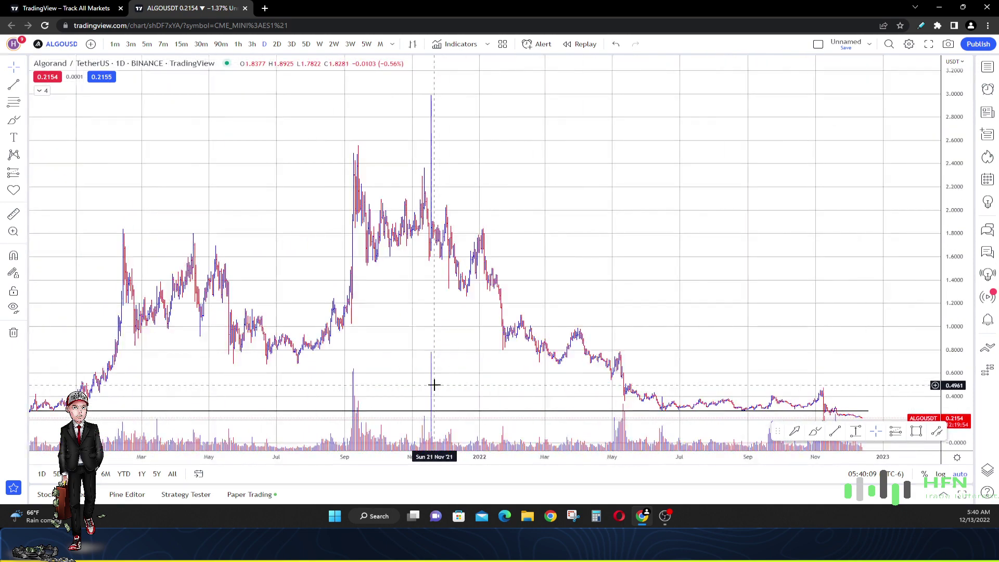
{"action": "left_click_drag", "start_coordinate": [414, 364], "coordinate": [575, 355]}
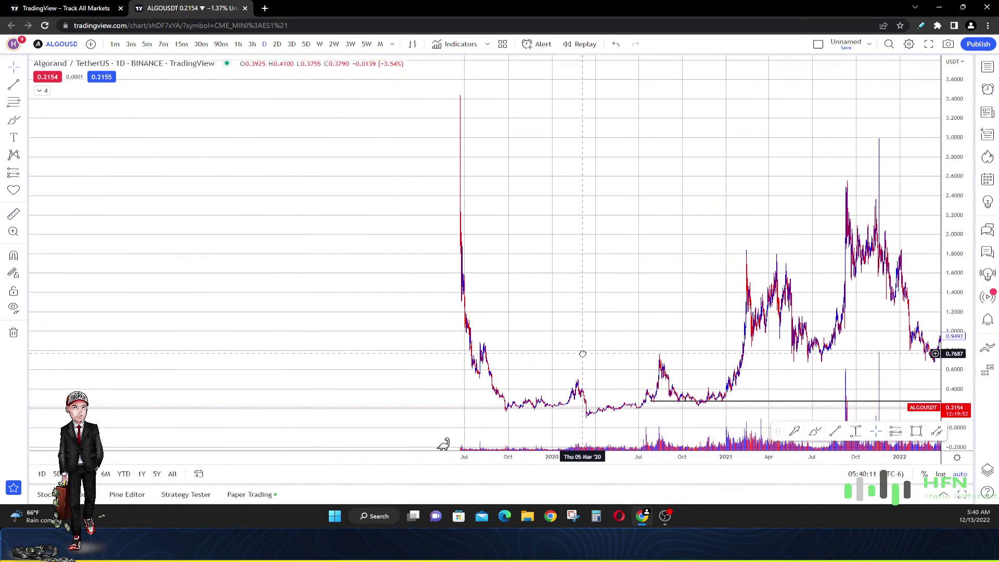
{"action": "scroll", "coordinate": [546, 395], "scroll_direction": "up", "scroll_amount": 5}
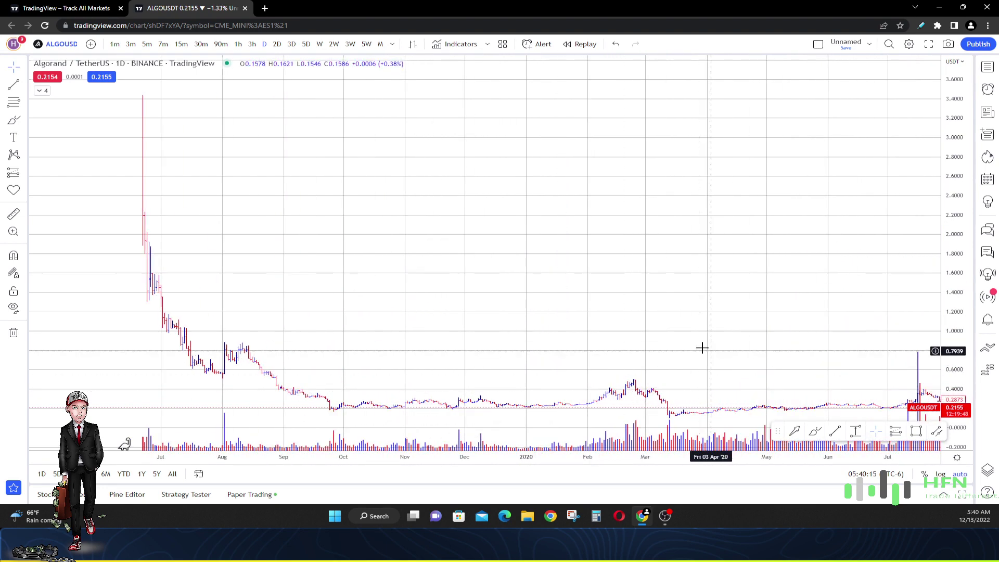
{"action": "left_click", "coordinate": [306, 44]}
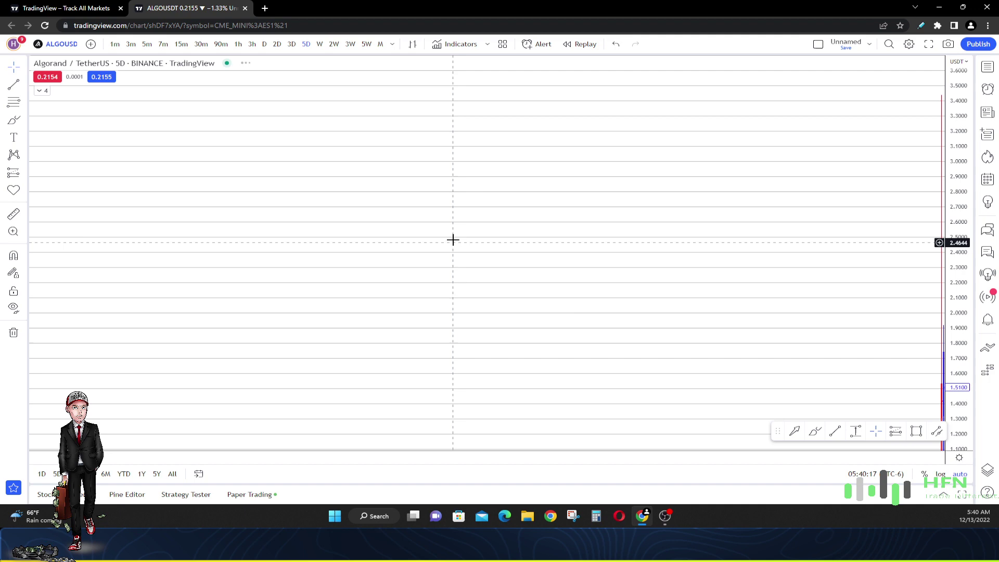
{"action": "scroll", "coordinate": [426, 316], "scroll_direction": "up", "scroll_amount": 5}
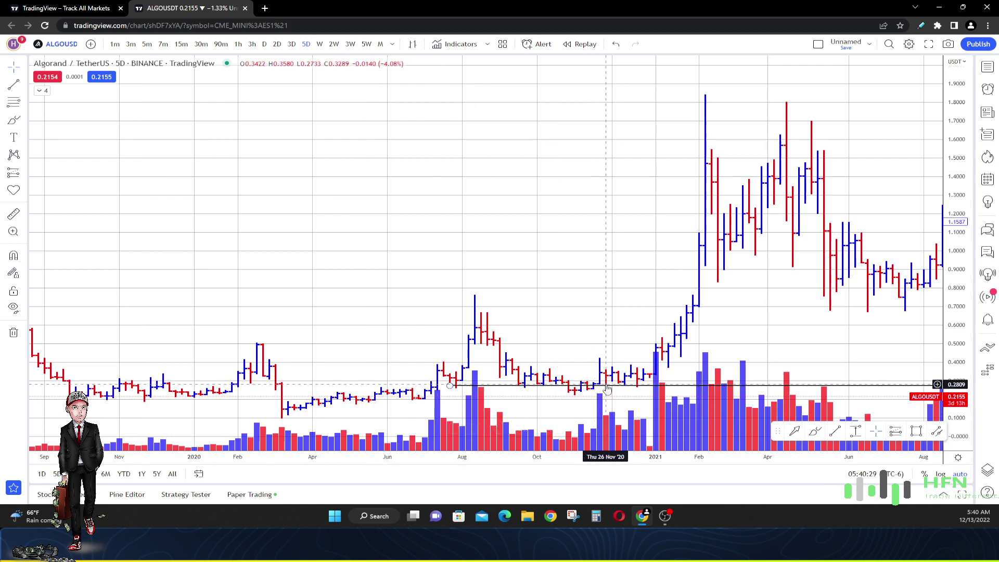
Drag the horizontal line down onto the support lows at about 0.155.
{"action": "left_click_drag", "start_coordinate": [603, 389], "coordinate": [226, 406]}
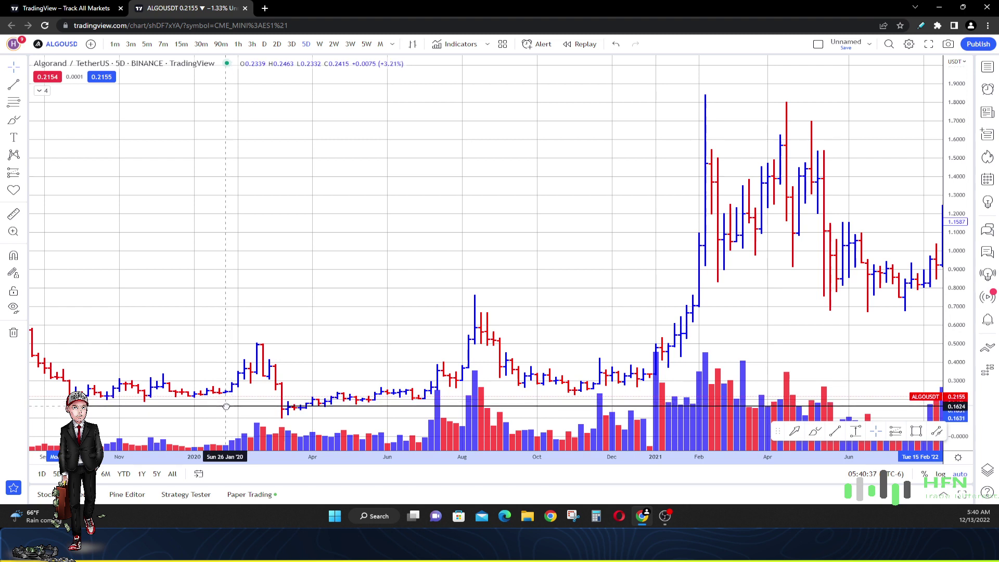
{"action": "left_click_drag", "start_coordinate": [226, 406], "coordinate": [226, 406]}
{"action": "left_click", "coordinate": [160, 334]}
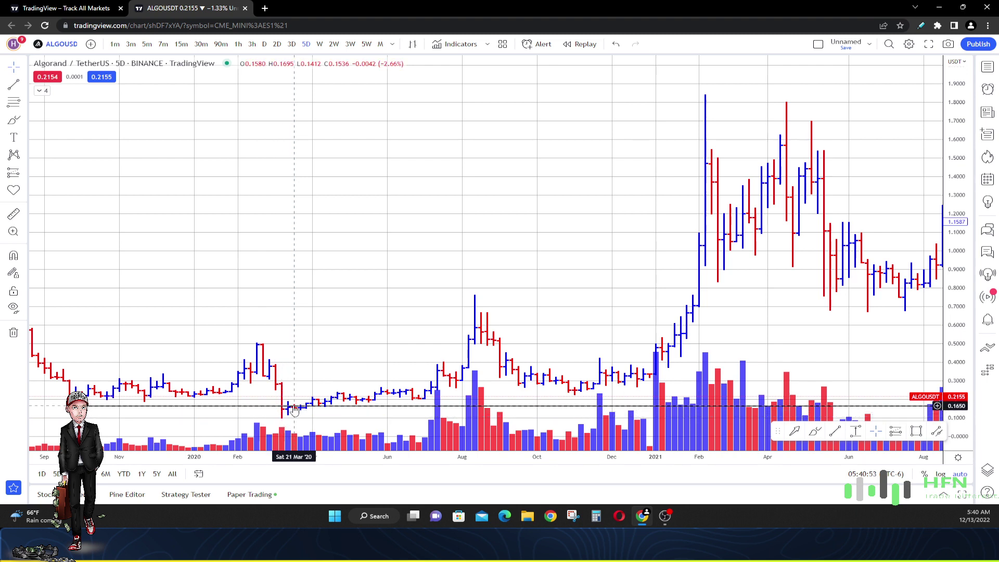
{"action": "left_click_drag", "start_coordinate": [294, 406], "coordinate": [297, 403]}
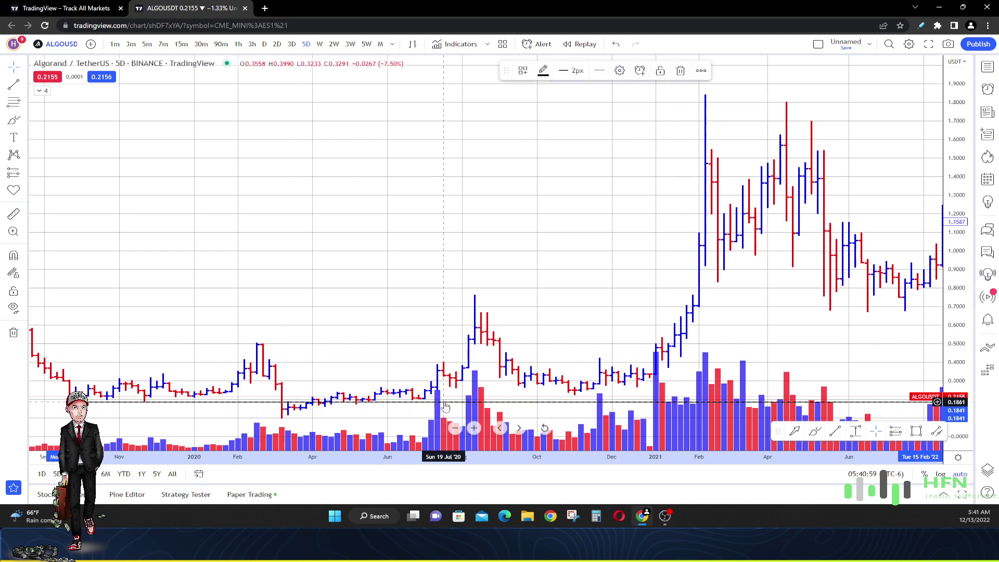
{"action": "left_click_drag", "start_coordinate": [444, 404], "coordinate": [442, 407]}
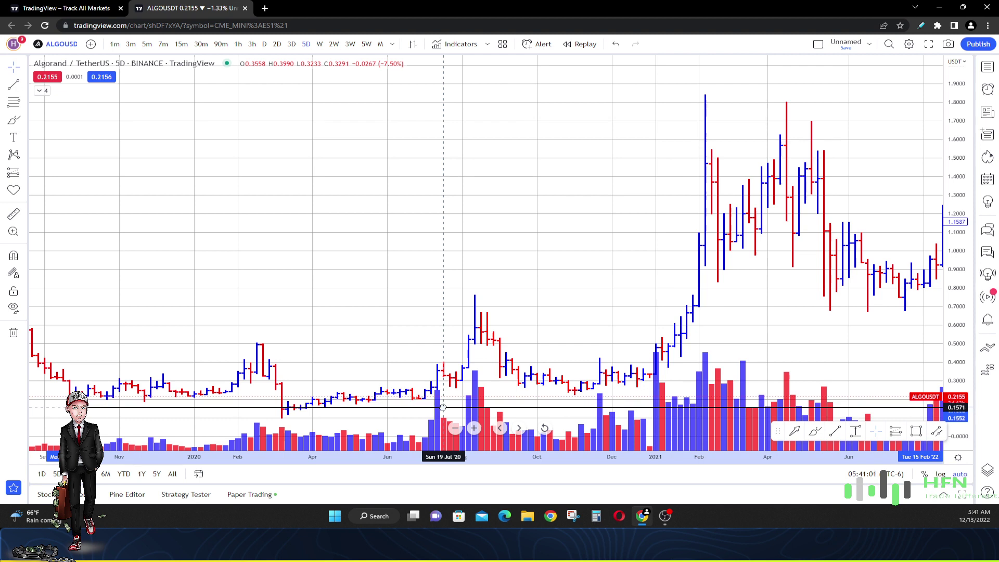
{"action": "left_click_drag", "start_coordinate": [443, 408], "coordinate": [442, 407]}
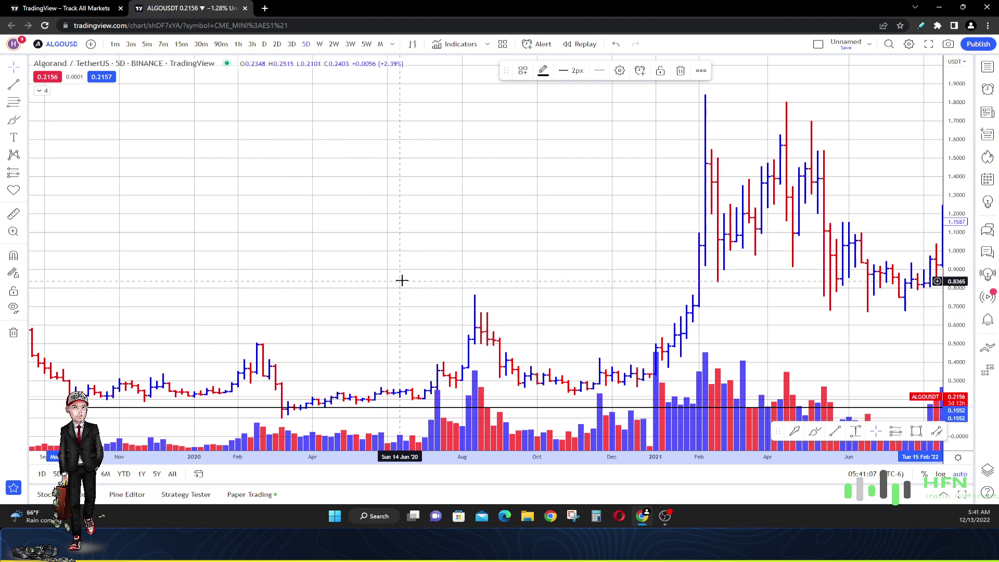
Zoom out and extend the line's right end into 2023.
{"action": "scroll", "coordinate": [539, 227], "scroll_direction": "down", "scroll_amount": 5}
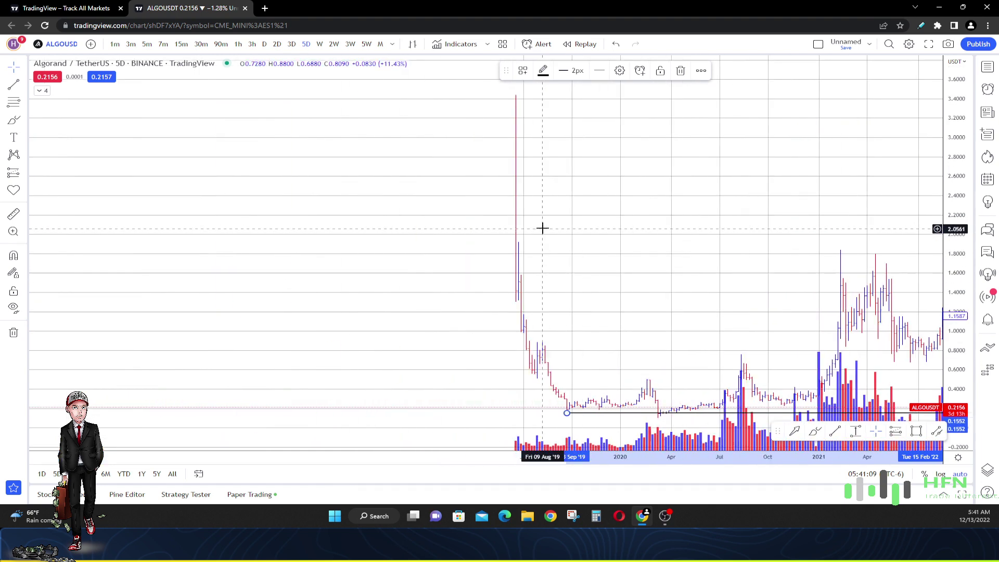
{"action": "scroll", "coordinate": [543, 227], "scroll_direction": "right", "scroll_amount": 10}
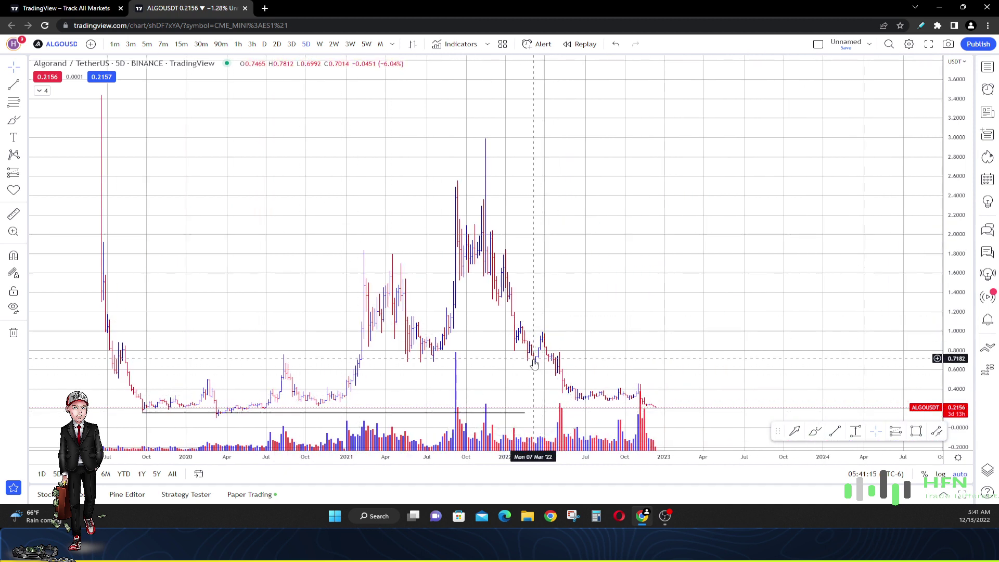
{"action": "left_click_drag", "start_coordinate": [525, 412], "coordinate": [705, 423]}
Switch the chart to weekly bars and pan to the latest weeks.
{"action": "left_click", "coordinate": [701, 375]}
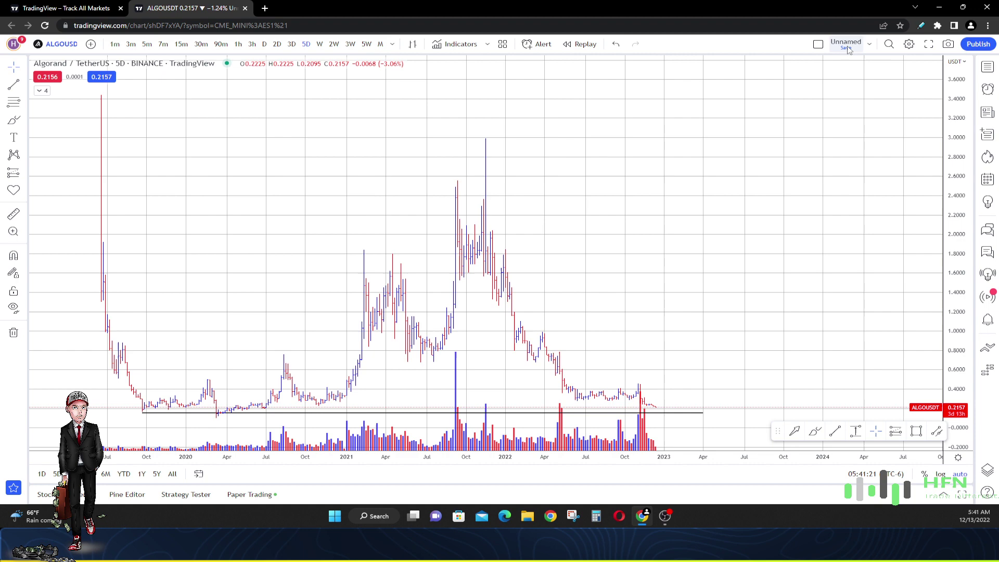
{"action": "left_click", "coordinate": [320, 43]}
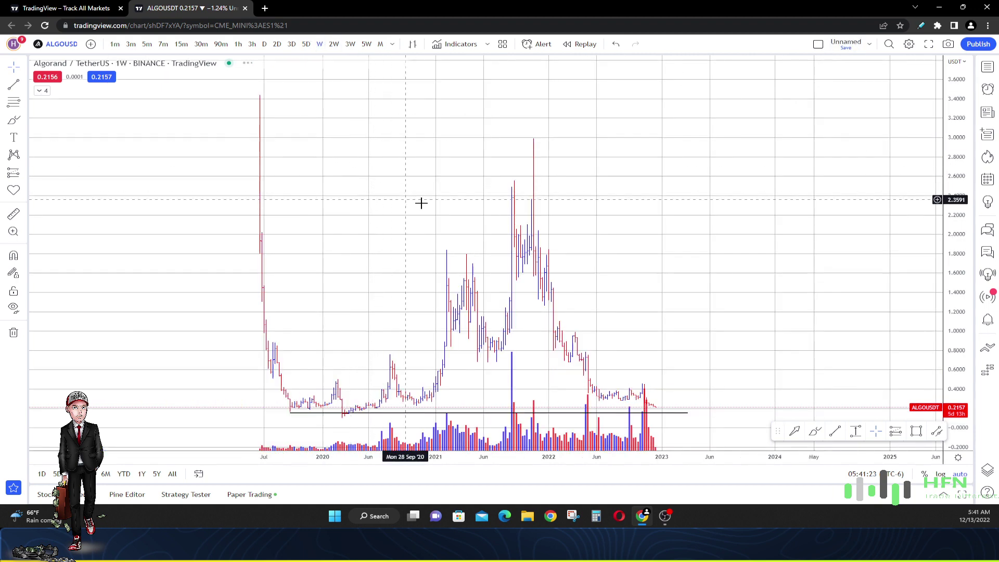
{"action": "left_click_drag", "start_coordinate": [208, 194], "coordinate": [678, 185]}
{"action": "scroll", "coordinate": [678, 185], "scroll_direction": "up", "scroll_amount": 3}
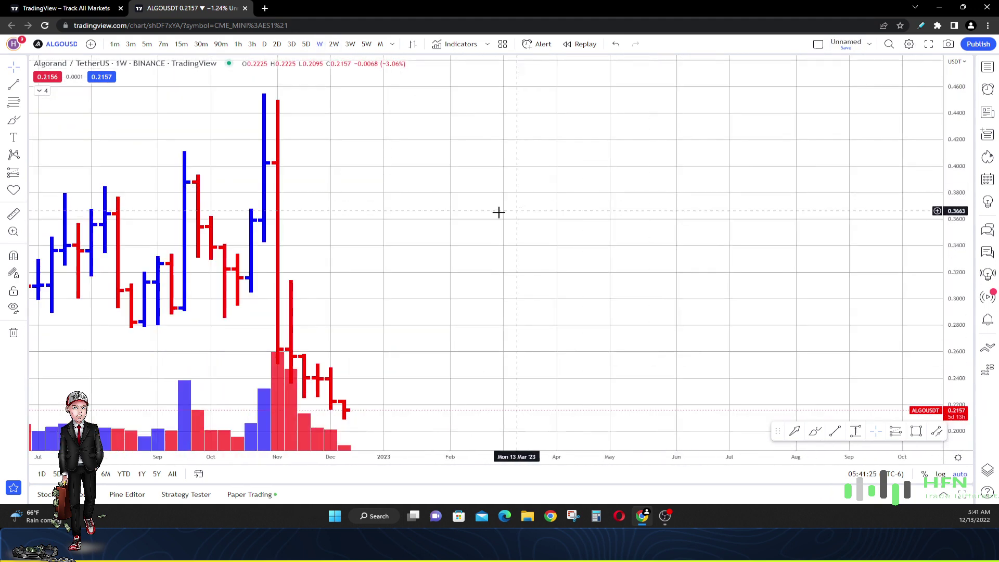
{"action": "left_click_drag", "start_coordinate": [496, 211], "coordinate": [537, 211]}
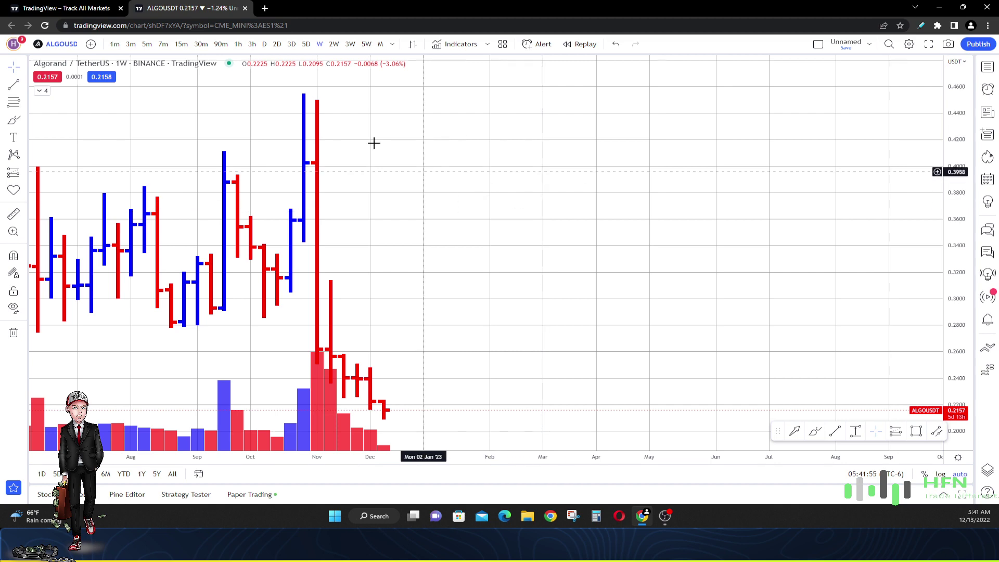
Try 2-week and 3-week bars, then settle on 5W and zoom out to the full history.
{"action": "left_click", "coordinate": [334, 44]}
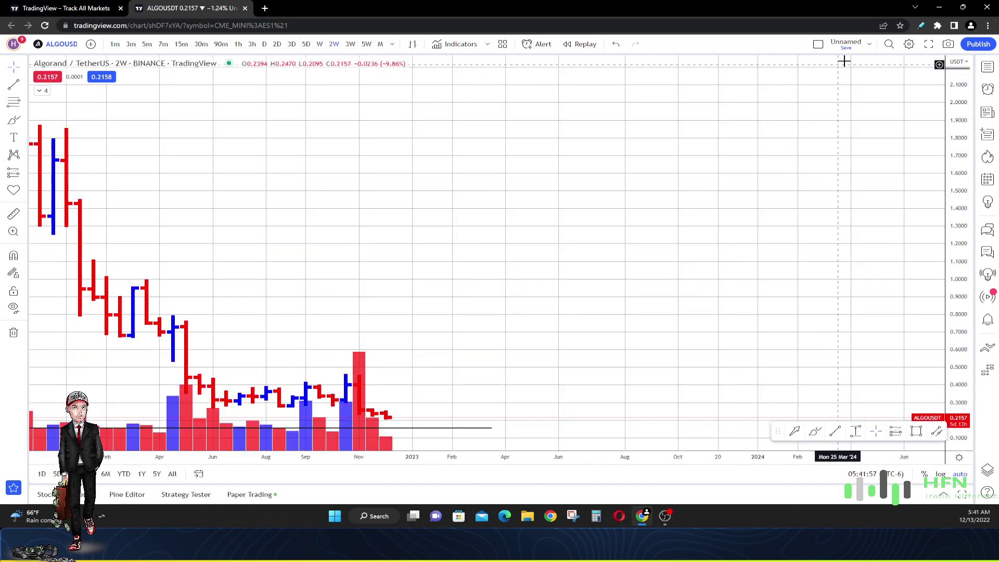
{"action": "scroll", "coordinate": [579, 211], "scroll_direction": "up", "scroll_amount": 3}
{"action": "scroll", "coordinate": [595, 218], "scroll_direction": "left", "scroll_amount": 5}
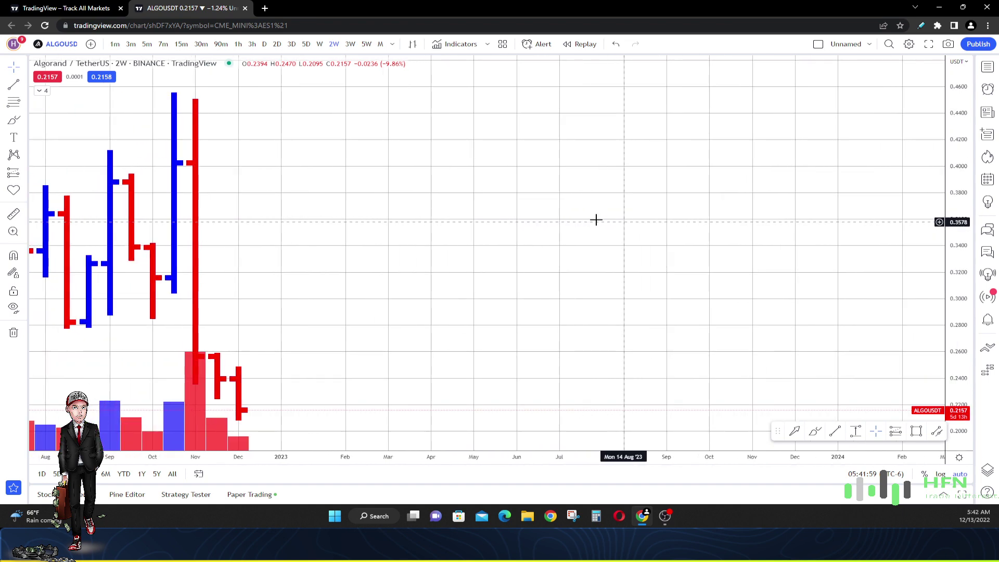
{"action": "scroll", "coordinate": [489, 212], "scroll_direction": "left", "scroll_amount": 1}
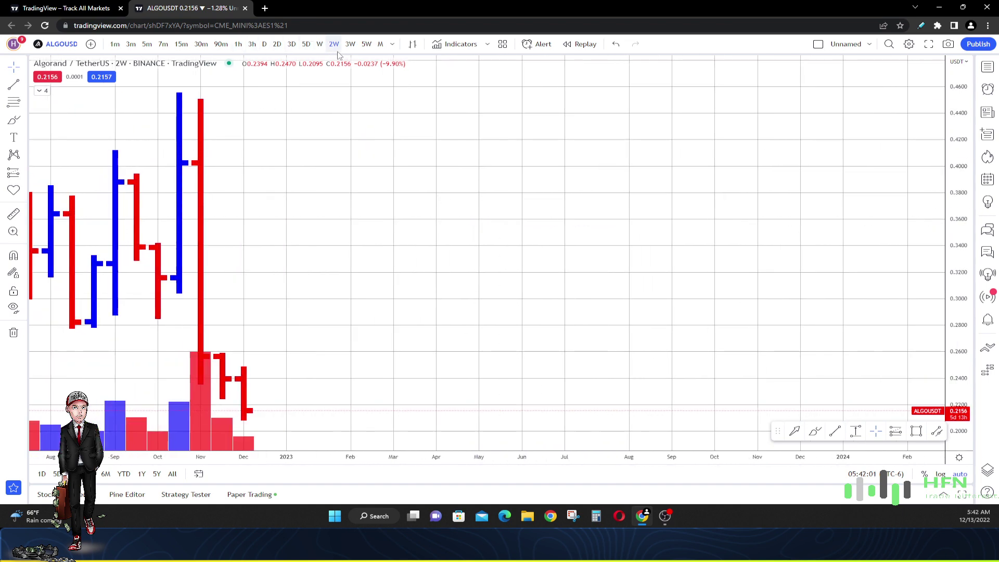
{"action": "left_click", "coordinate": [352, 45]}
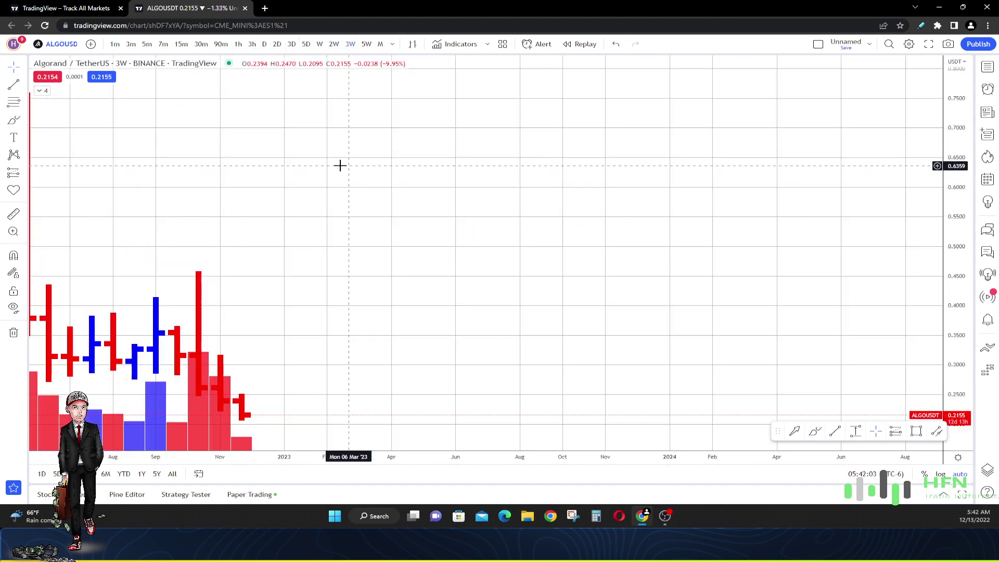
{"action": "left_click", "coordinate": [366, 44]}
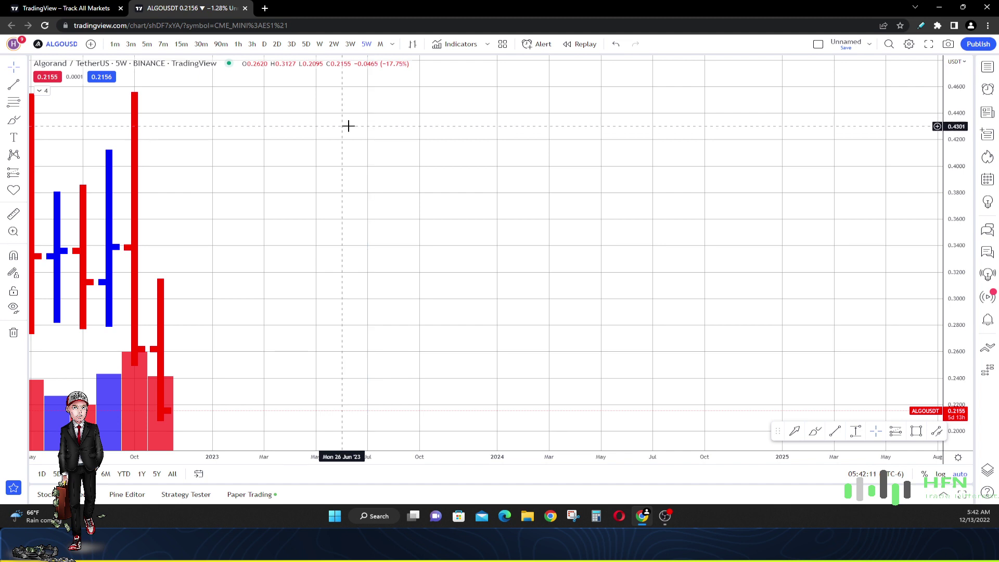
{"action": "scroll", "coordinate": [243, 331], "scroll_direction": "down", "scroll_amount": 2}
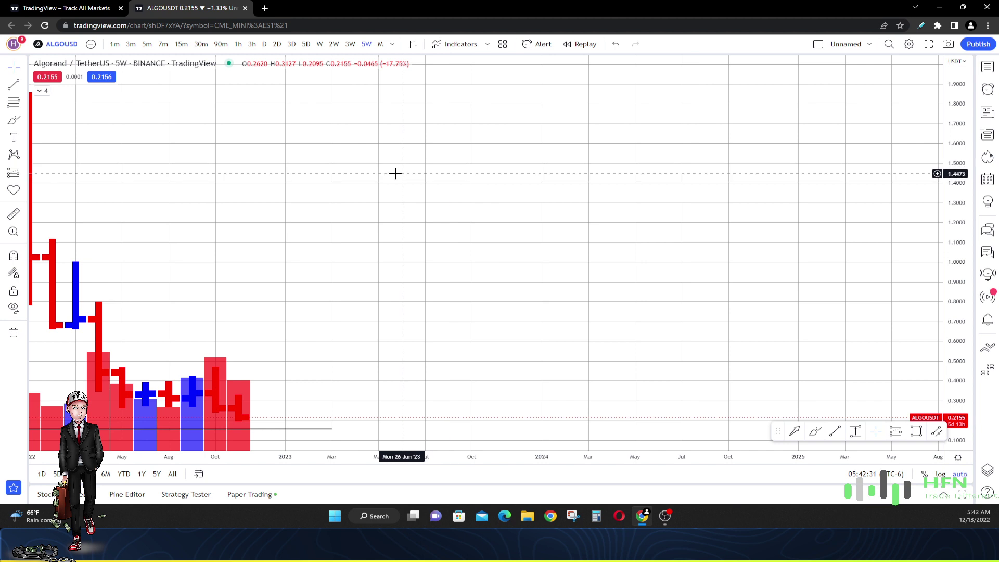
Draw a temporary horizontal trend line, delete it, and return the chart to 1D bars.
{"action": "left_click", "coordinate": [837, 431]}
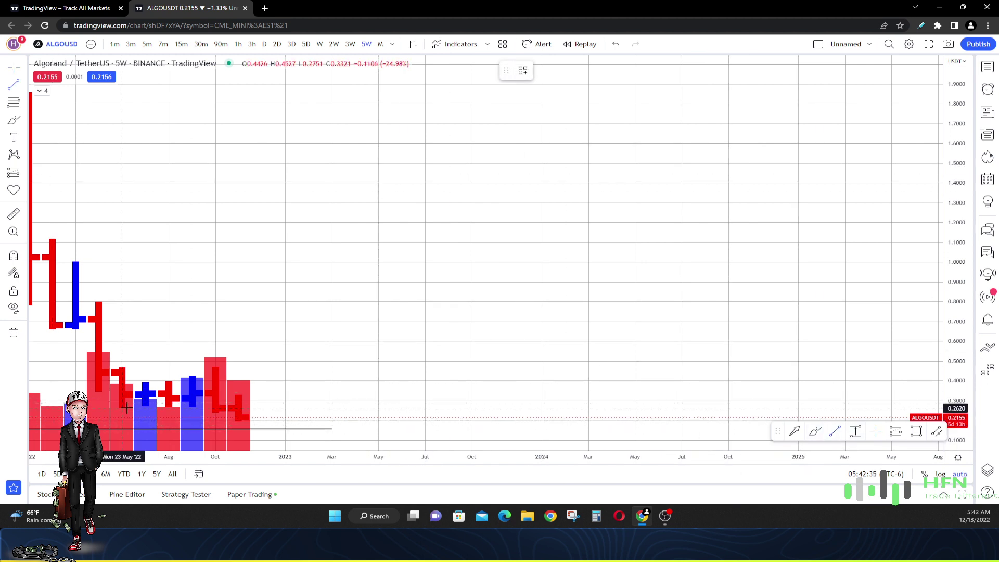
{"action": "left_click", "coordinate": [122, 405]}
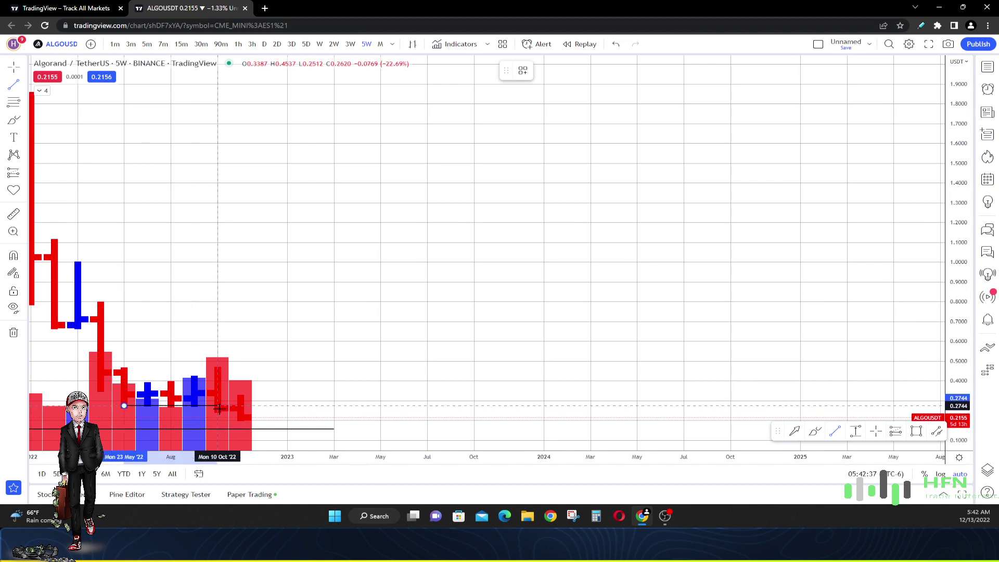
{"action": "left_click", "coordinate": [334, 409]}
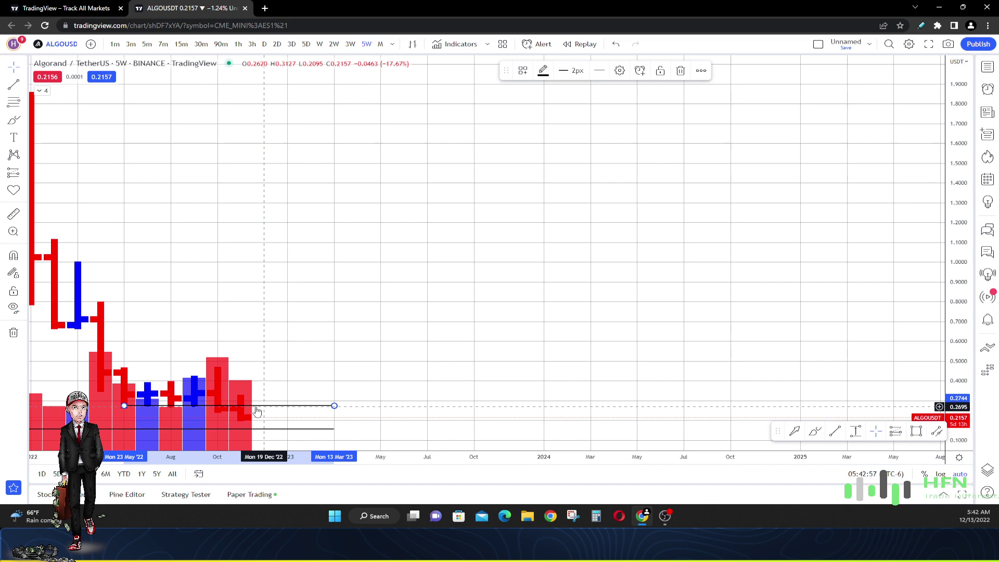
{"action": "key", "text": "Delete"}
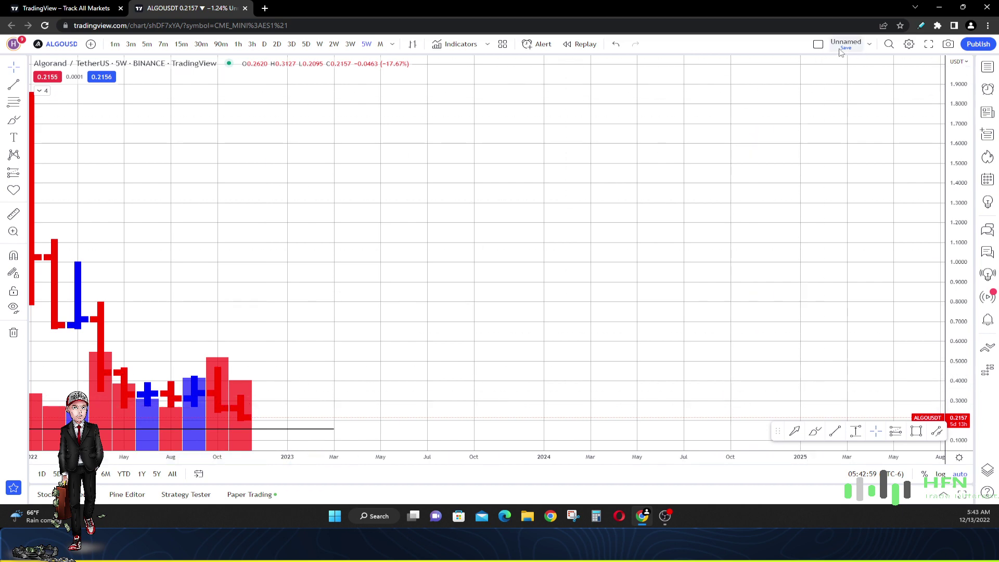
{"action": "left_click", "coordinate": [264, 44]}
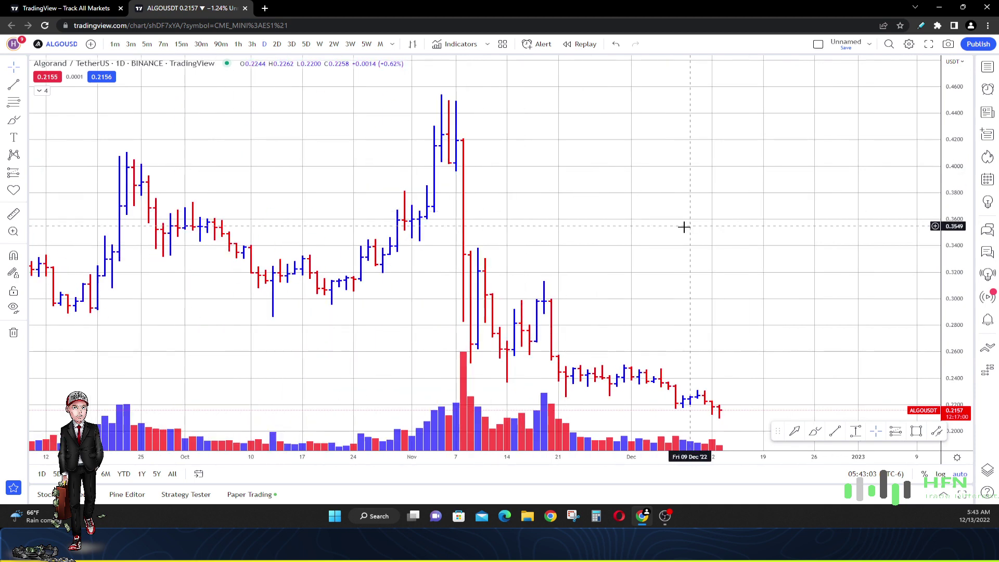
Place a short position at the latest bar and drag its target down to the 0.1555 support.
{"action": "left_click", "coordinate": [26, 174]}
{"action": "left_click", "coordinate": [56, 193]}
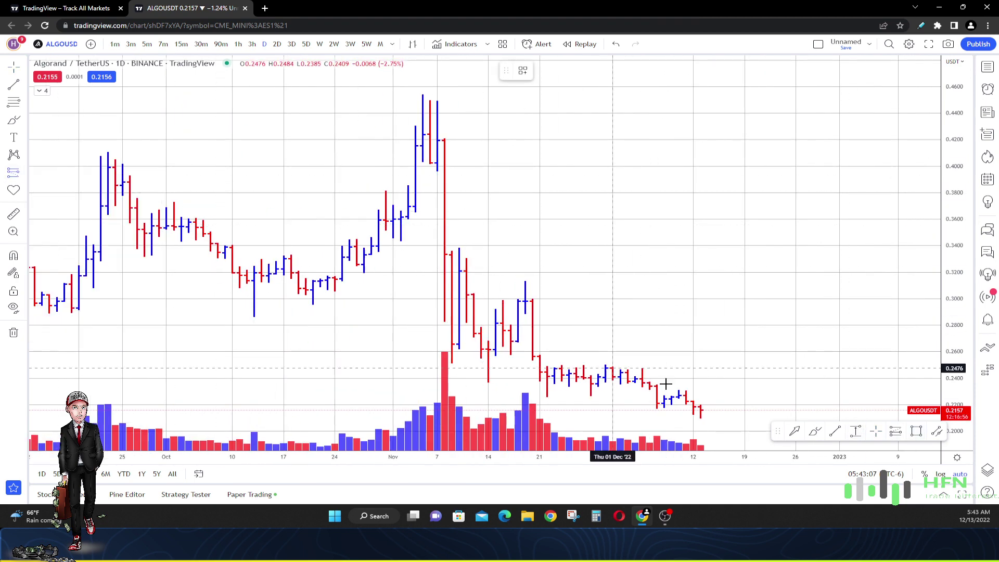
{"action": "left_click", "coordinate": [700, 409]}
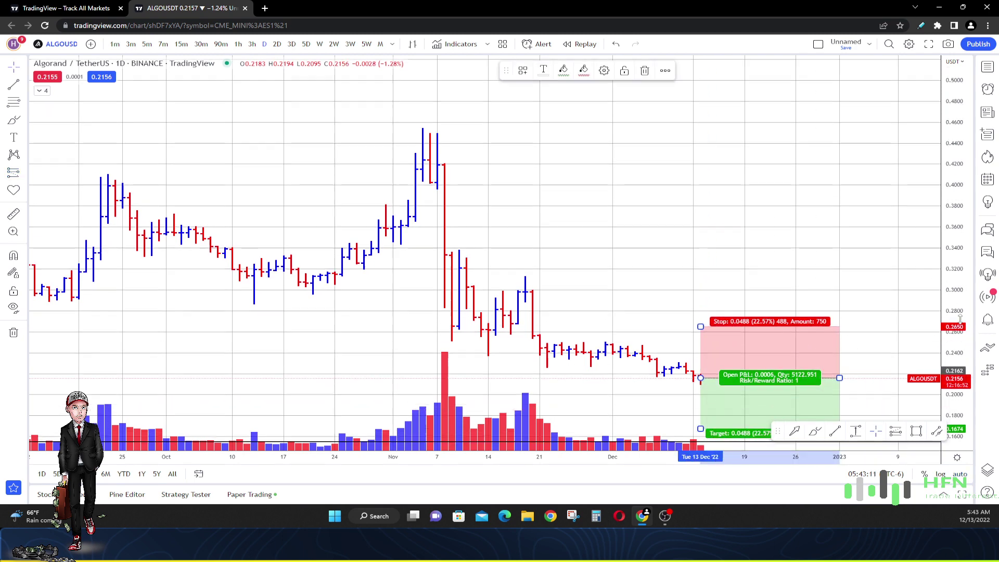
{"action": "left_click", "coordinate": [645, 270]}
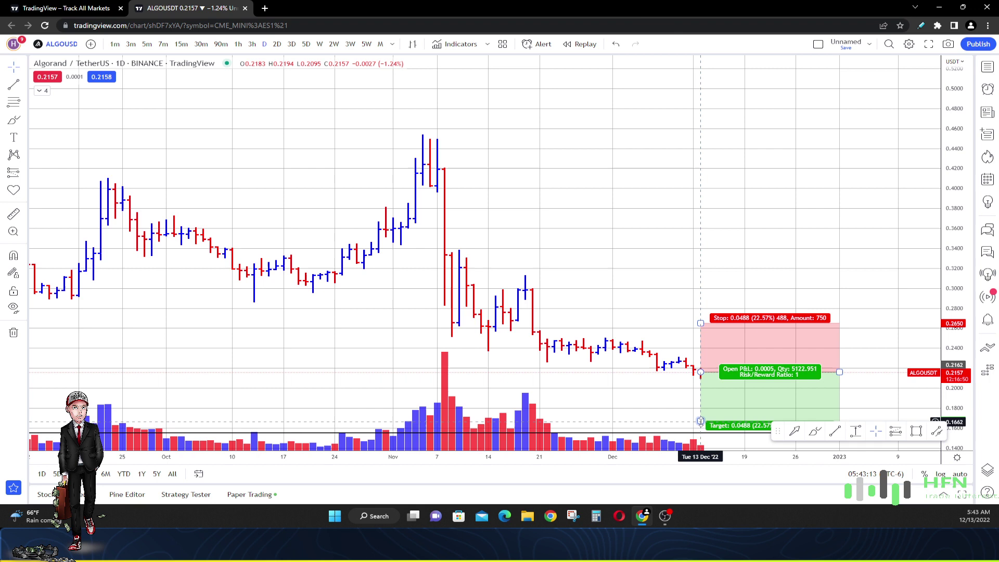
{"action": "left_click_drag", "start_coordinate": [700, 421], "coordinate": [701, 409]}
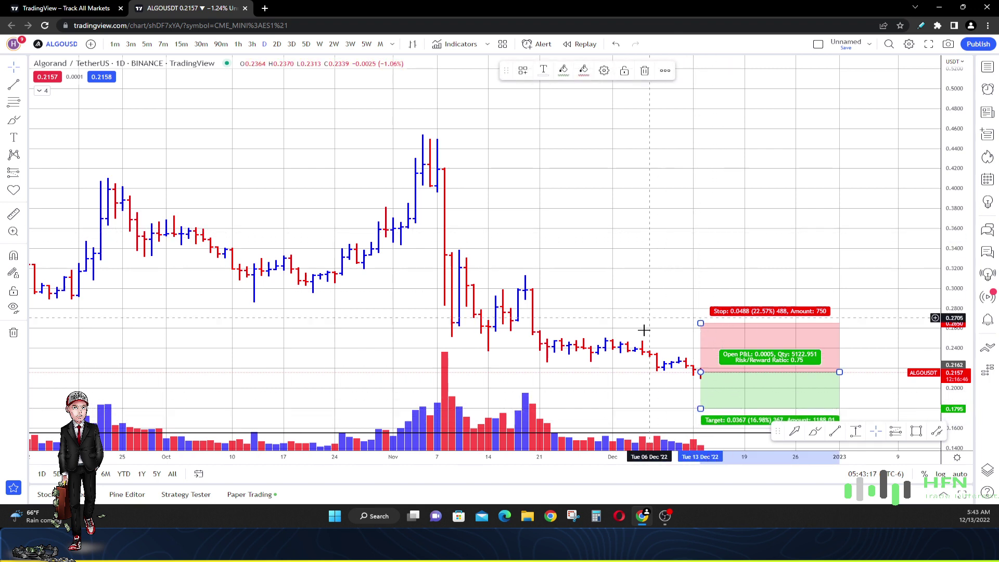
{"action": "left_click_drag", "start_coordinate": [700, 408], "coordinate": [700, 432]}
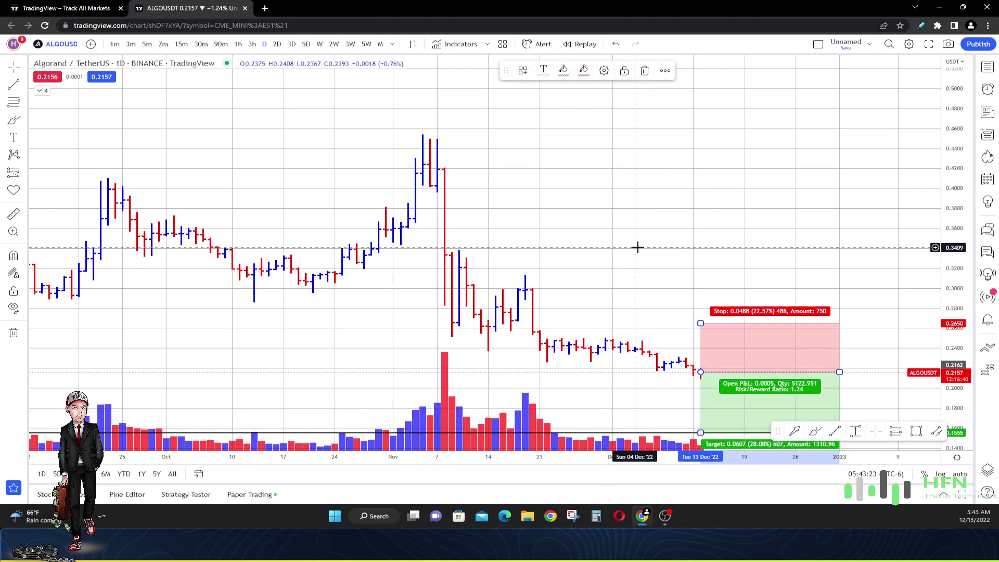
{"action": "left_click", "coordinate": [641, 265]}
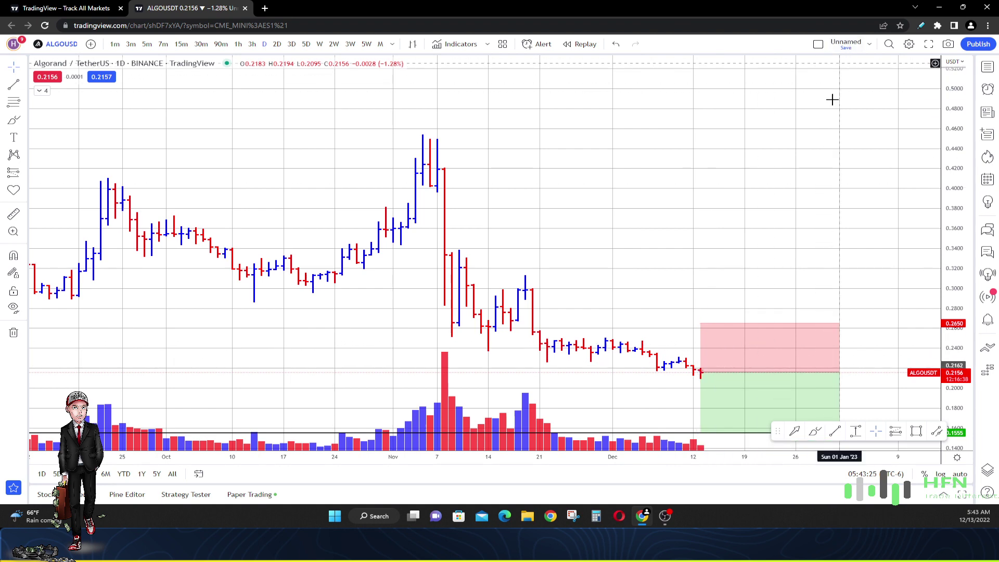
Pan to the support line's right end and shorten it to stop at the position box.
{"action": "left_click_drag", "start_coordinate": [831, 98], "coordinate": [733, 142]}
{"action": "scroll", "coordinate": [799, 229], "scroll_direction": "down", "scroll_amount": 2}
{"action": "left_click_drag", "start_coordinate": [800, 229], "coordinate": [587, 220]}
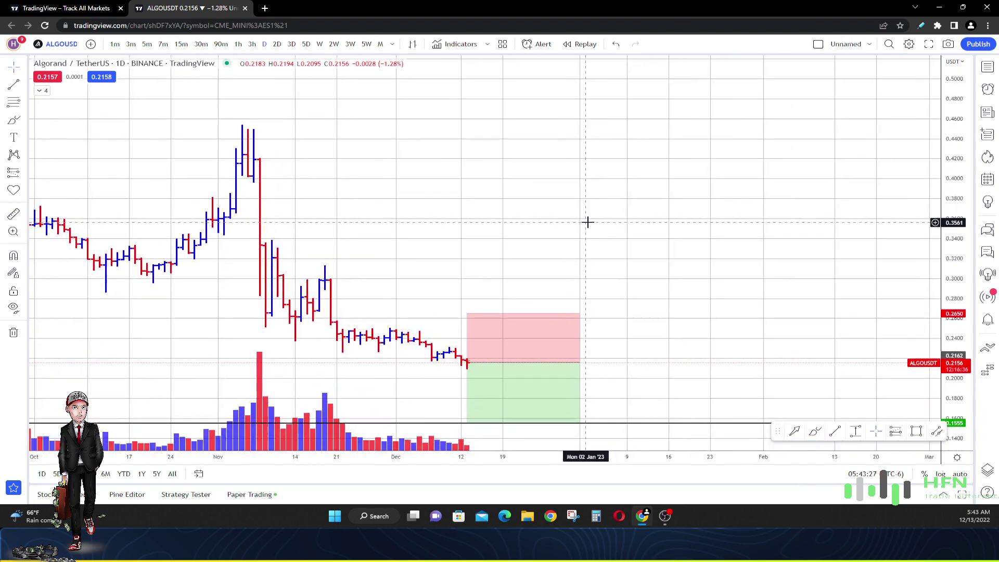
{"action": "scroll", "coordinate": [792, 252], "scroll_direction": "down", "scroll_amount": 3}
{"action": "left_click_drag", "start_coordinate": [812, 252], "coordinate": [532, 245]}
{"action": "scroll", "coordinate": [723, 241], "scroll_direction": "down", "scroll_amount": 2}
{"action": "left_click_drag", "start_coordinate": [675, 405], "coordinate": [448, 403]}
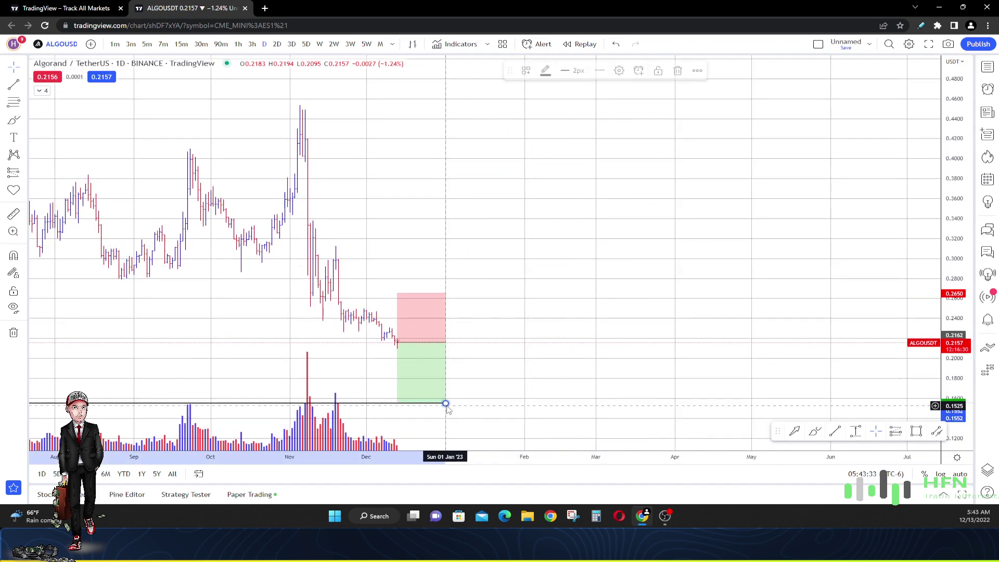
{"action": "left_click_drag", "start_coordinate": [504, 288], "coordinate": [725, 292]}
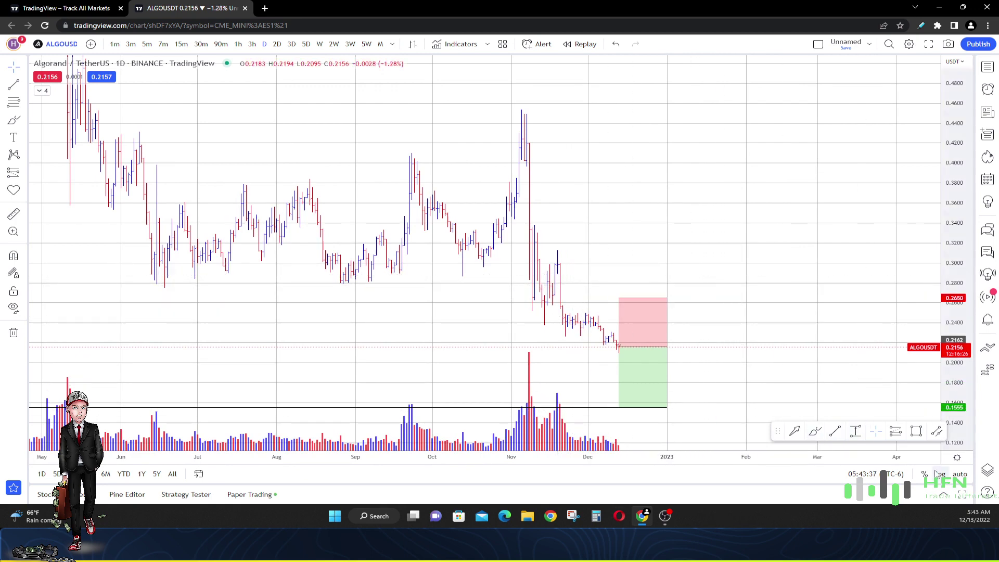
Auto-scale the price axis and drag the short position's stop down toward 0.25.
{"action": "left_click", "coordinate": [960, 473]}
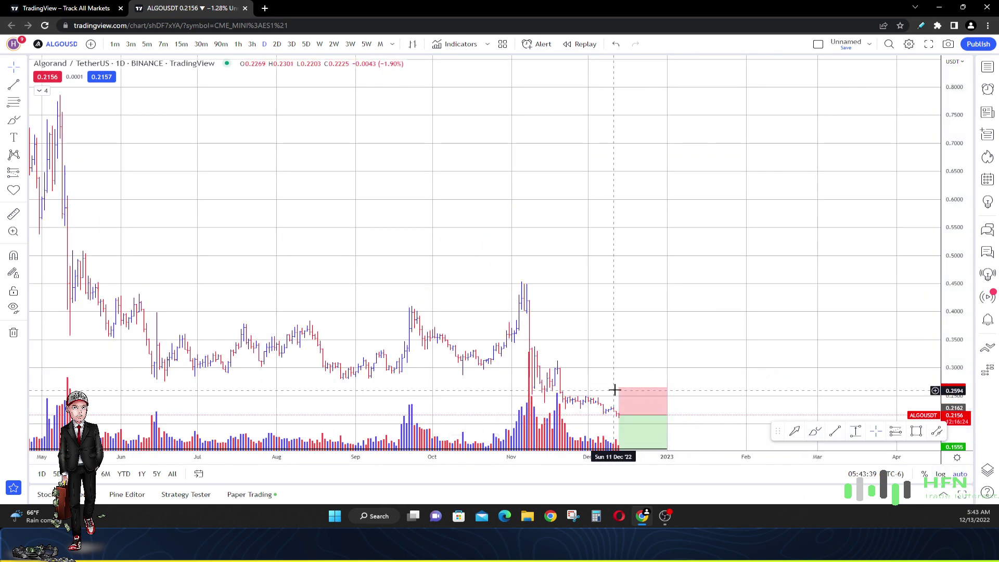
{"action": "left_click_drag", "start_coordinate": [618, 387], "coordinate": [619, 396]}
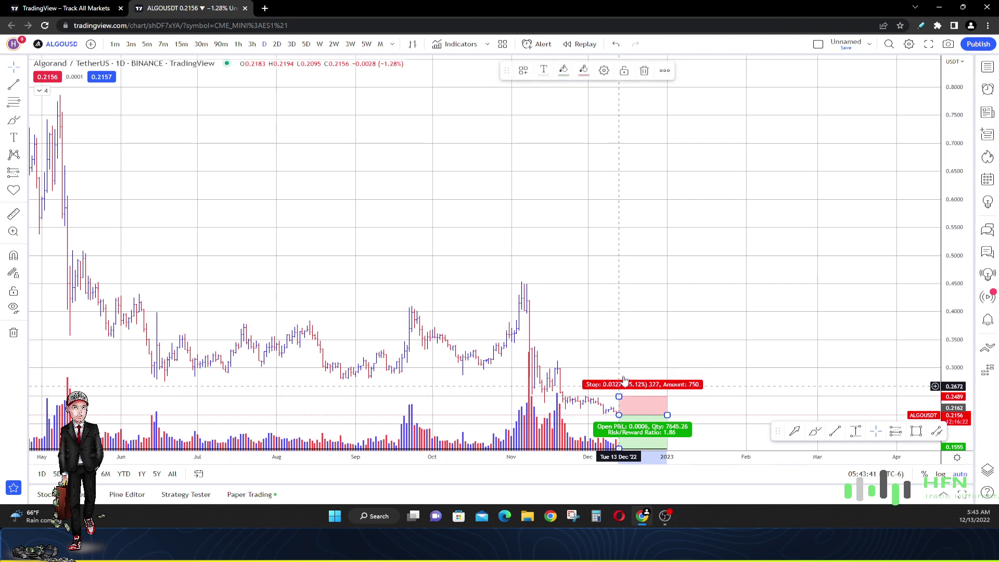
{"action": "left_click", "coordinate": [640, 365]}
Recentre on the position box and fine-tune the stop to 0.2498, giving risk/reward 1.81.
{"action": "scroll", "coordinate": [673, 336], "scroll_direction": "down", "scroll_amount": 5}
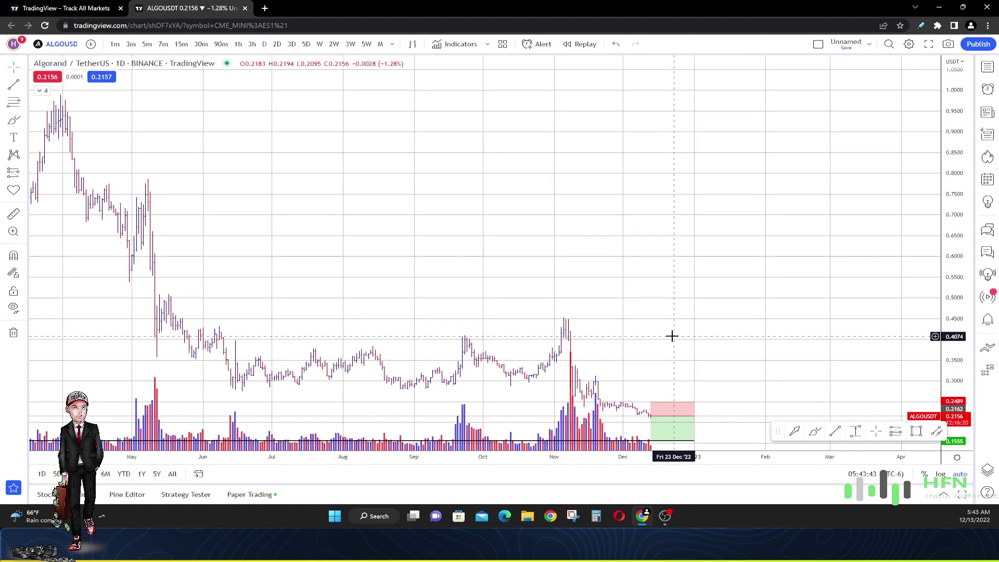
{"action": "scroll", "coordinate": [671, 312], "scroll_direction": "right", "scroll_amount": 1}
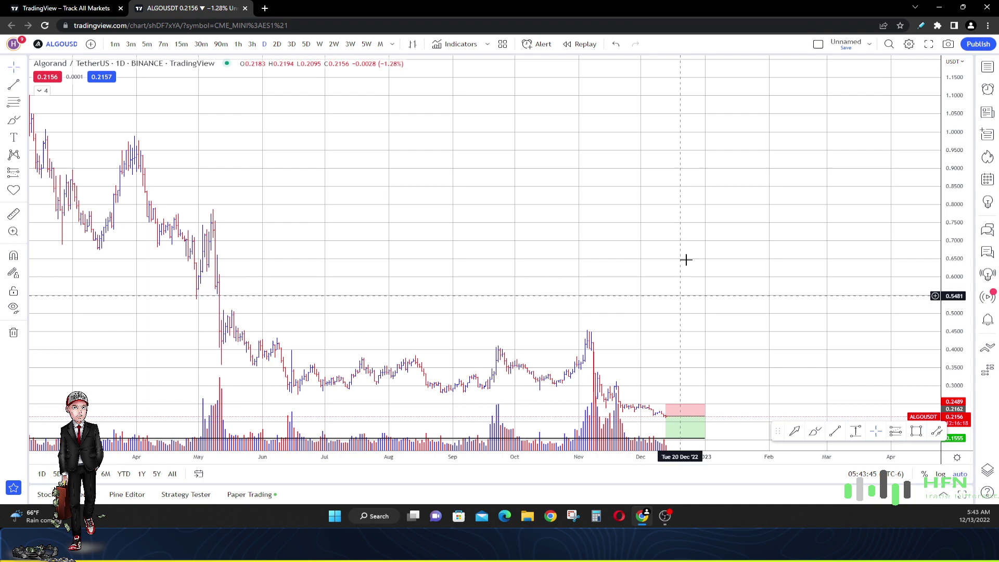
{"action": "left_click_drag", "start_coordinate": [722, 244], "coordinate": [694, 208]}
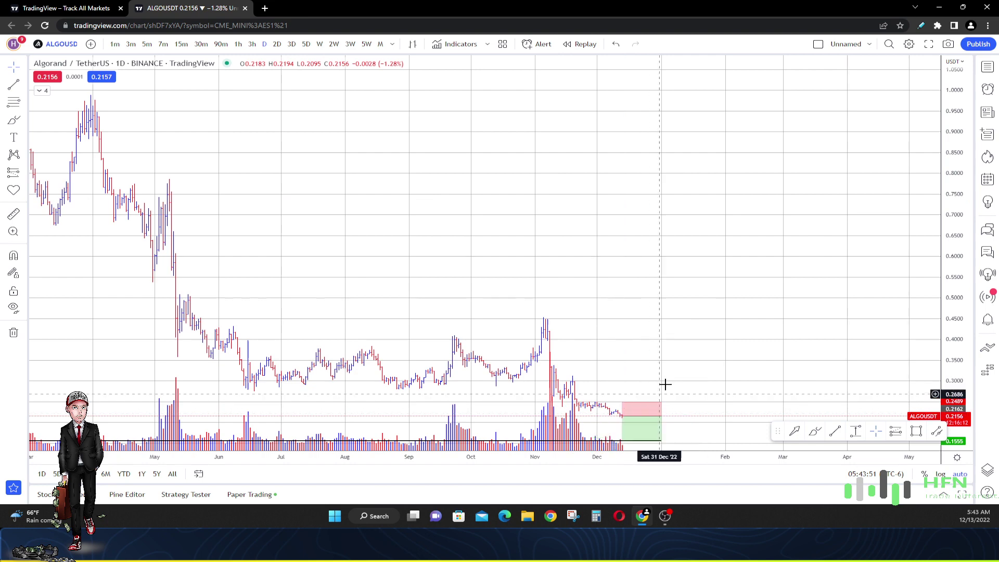
{"action": "scroll", "coordinate": [697, 369], "scroll_direction": "up", "scroll_amount": 3}
{"action": "scroll", "coordinate": [706, 363], "scroll_direction": "up", "scroll_amount": 1}
{"action": "left_click_drag", "start_coordinate": [500, 348], "coordinate": [657, 357]}
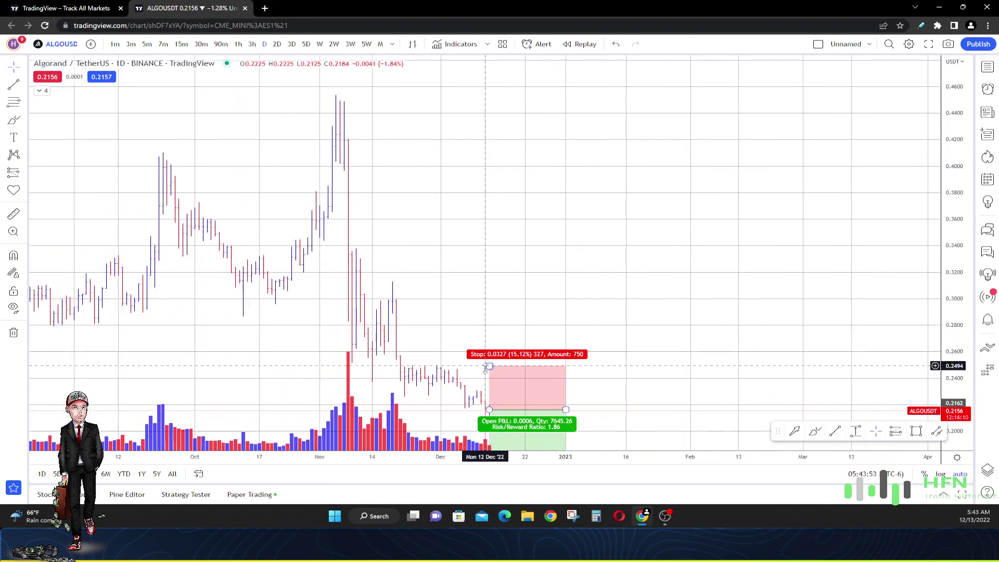
{"action": "left_click_drag", "start_coordinate": [489, 367], "coordinate": [489, 366]}
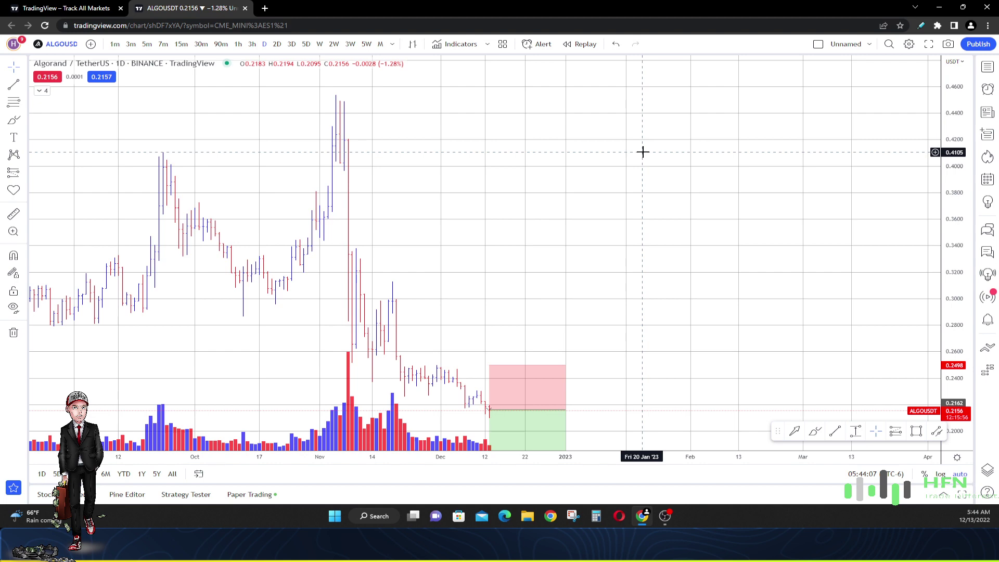
{"action": "scroll", "coordinate": [506, 245], "scroll_direction": "up", "scroll_amount": 5}
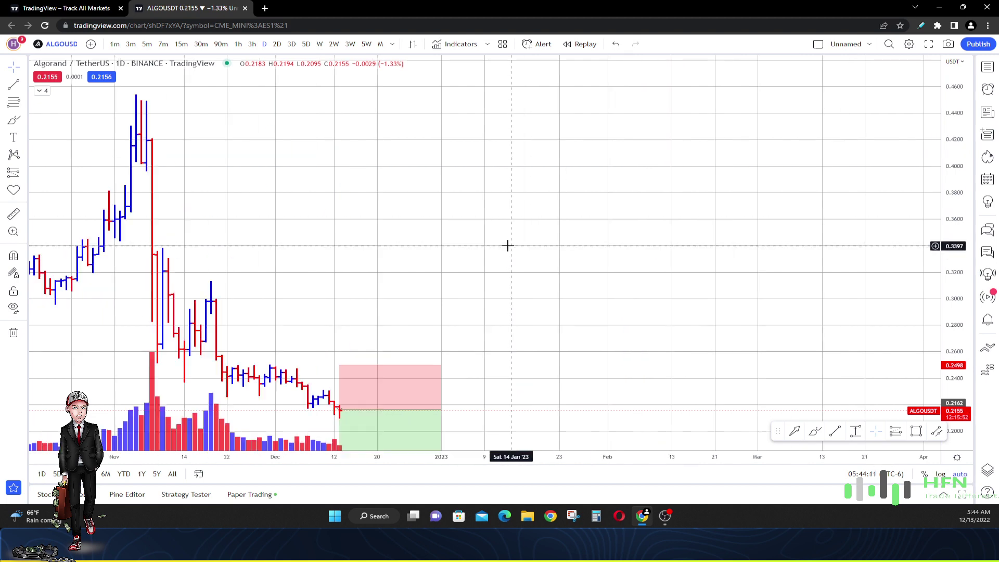
{"action": "left_click_drag", "start_coordinate": [488, 234], "coordinate": [704, 222]}
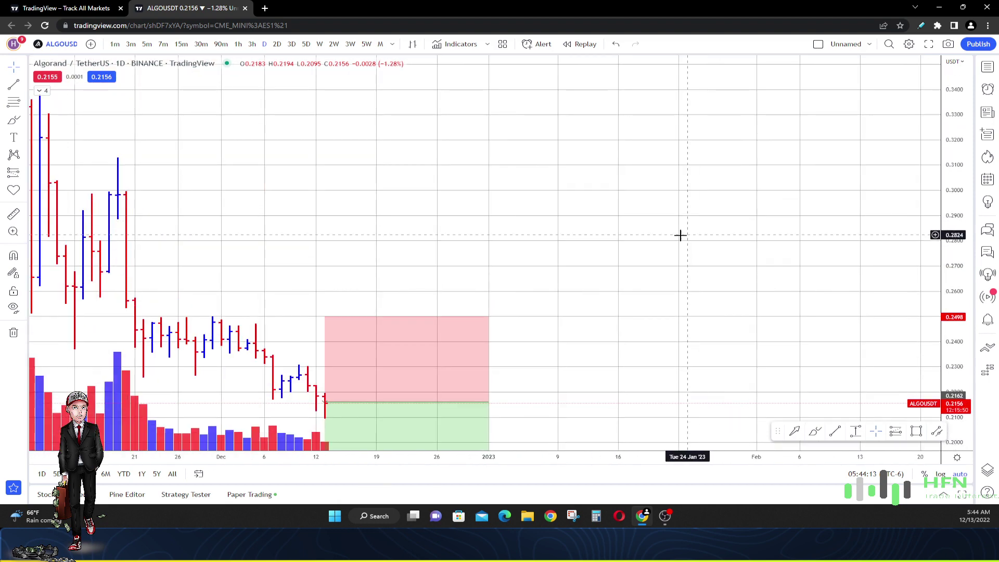